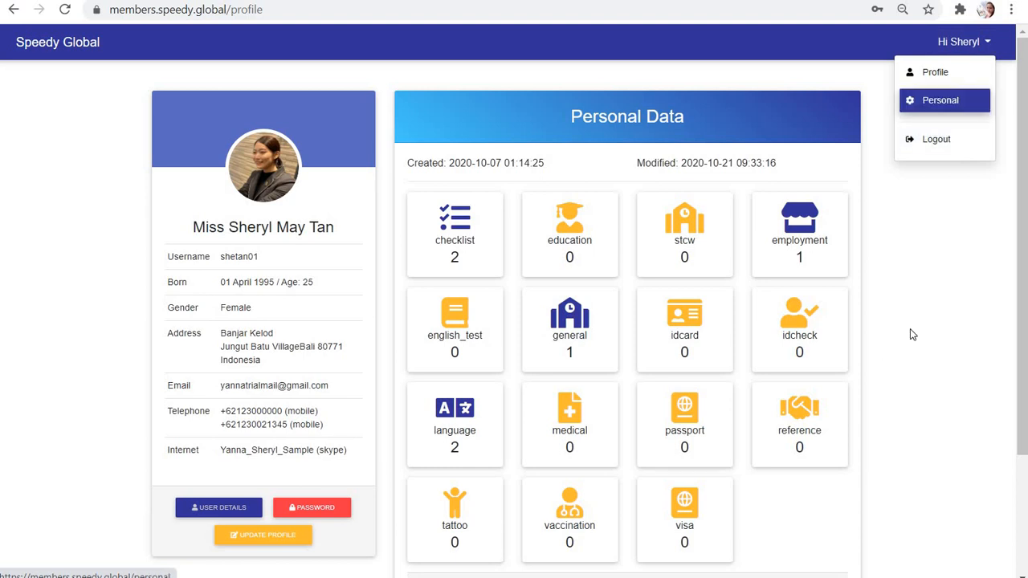
Open the full personal data page from the member profile
click(944, 301)
scroll(555, 474, down, 3)
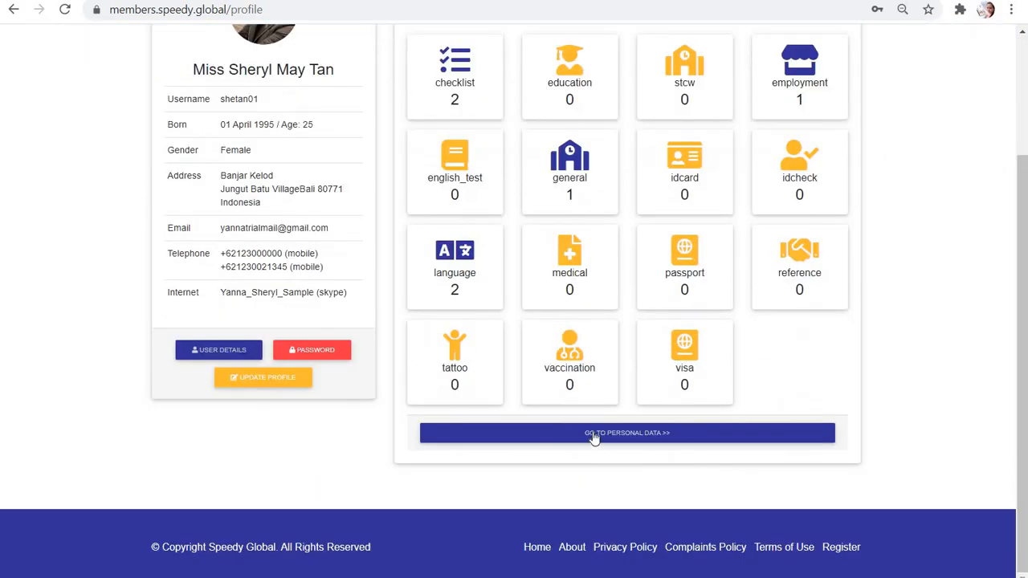
click(593, 435)
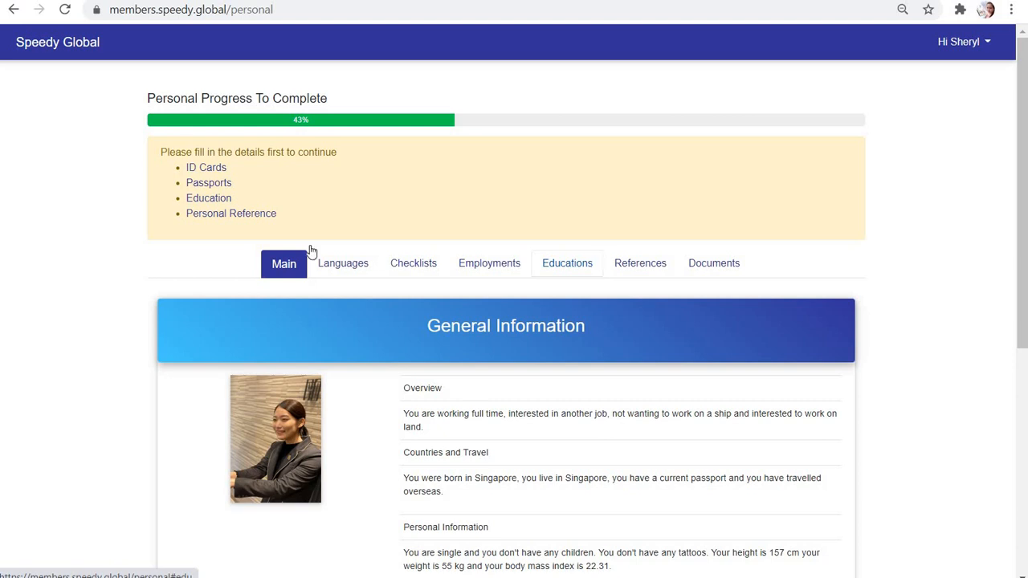
Open the Character checklist for editing from the Checklists section of the personal data
scroll(309, 251, down, 2)
scroll(517, 283, up, 2)
click(358, 269)
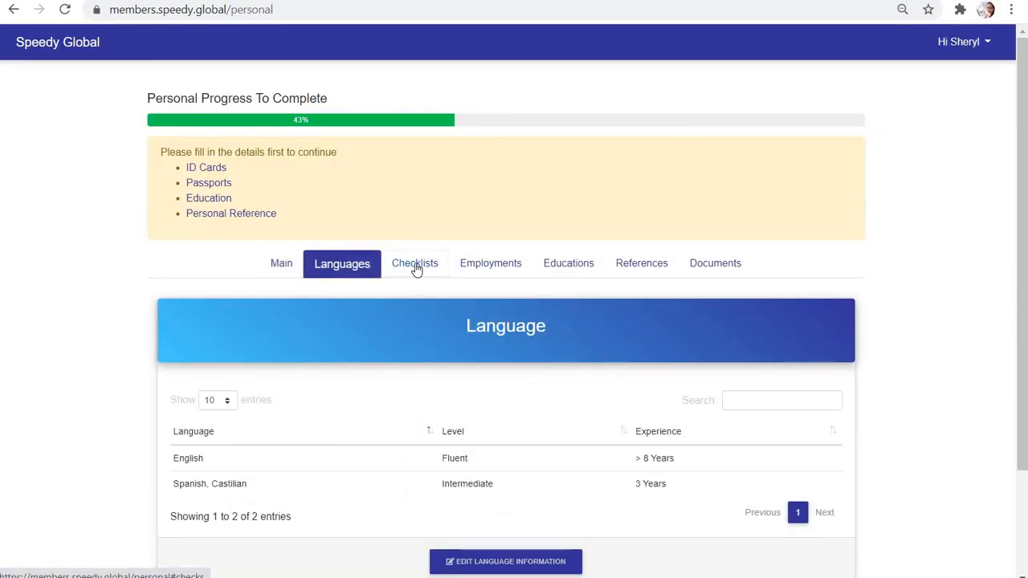
click(416, 269)
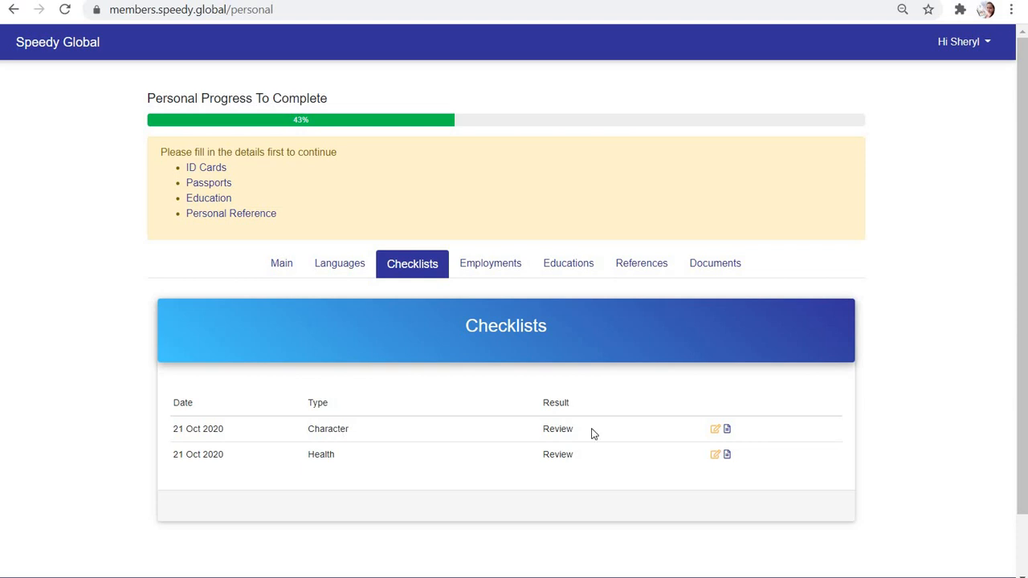
click(716, 435)
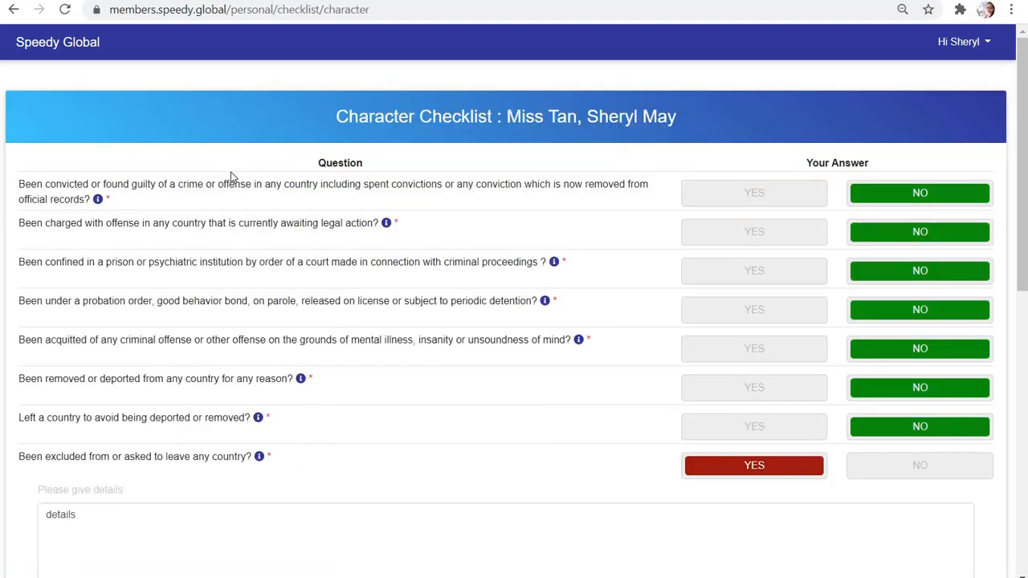
Try a Yes answer to the first question about convictions, select its details box, and set the answer back to No
mouse_move(99, 205)
mouse_move(386, 222)
click(780, 206)
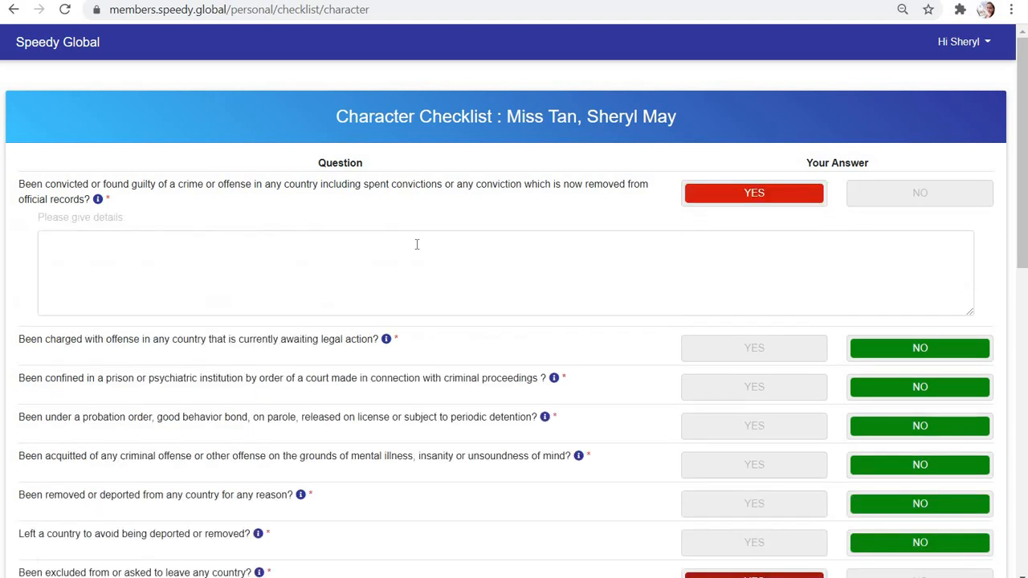
click(427, 253)
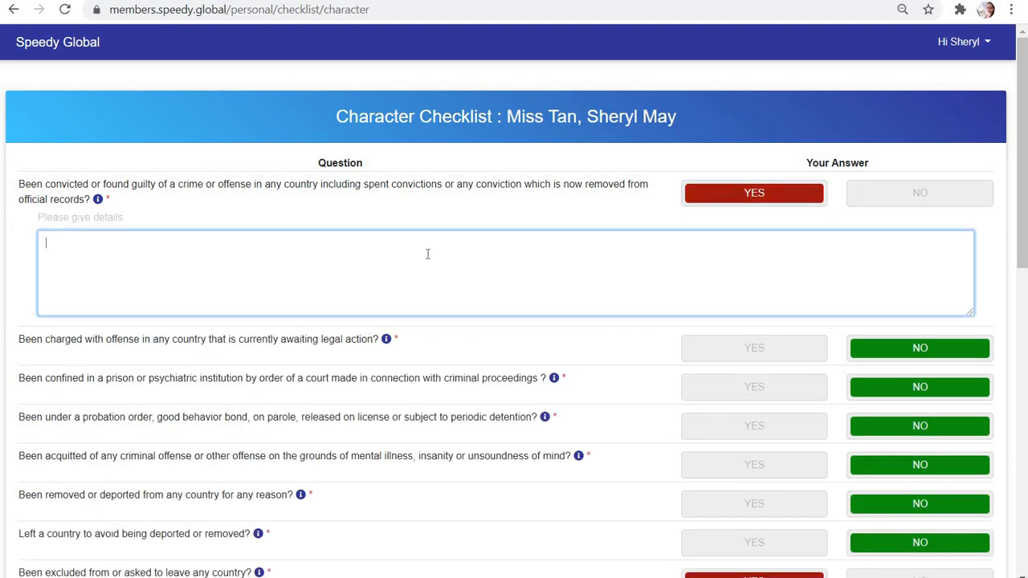
click(895, 194)
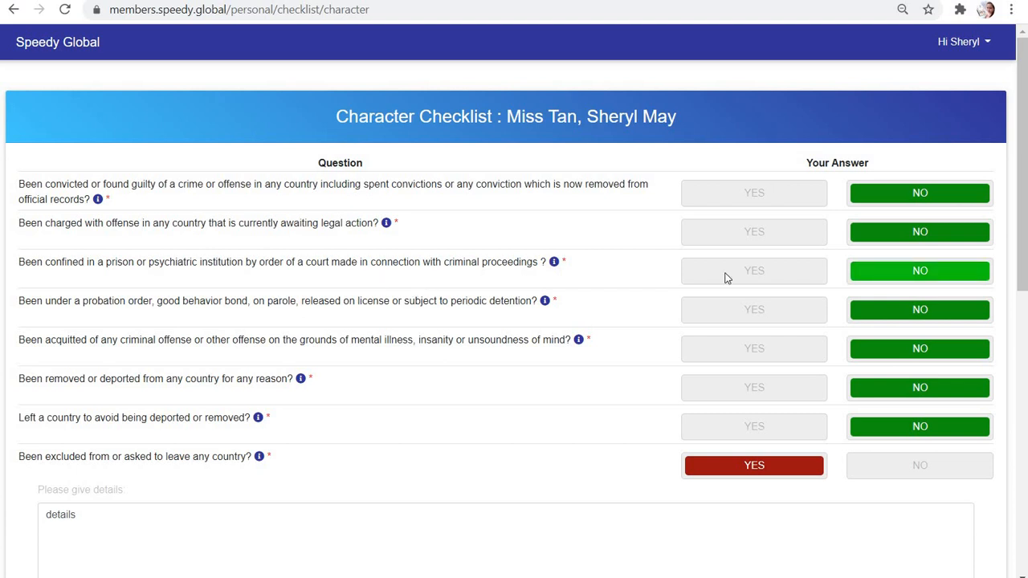
Try a Yes answer to the prison or psychiatric confinement question, select its details box, and restore the No answer
click(751, 273)
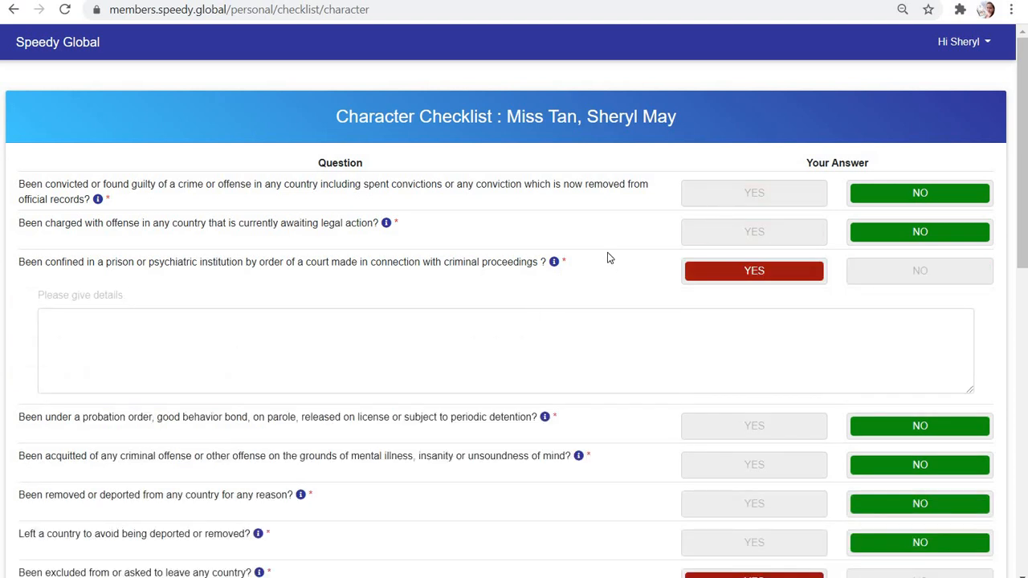
click(578, 333)
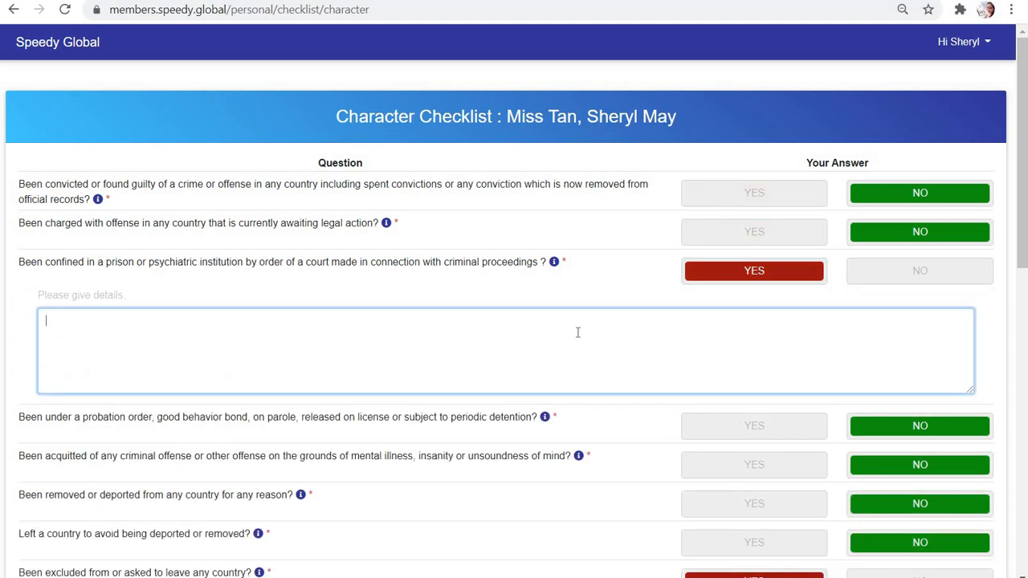
click(857, 275)
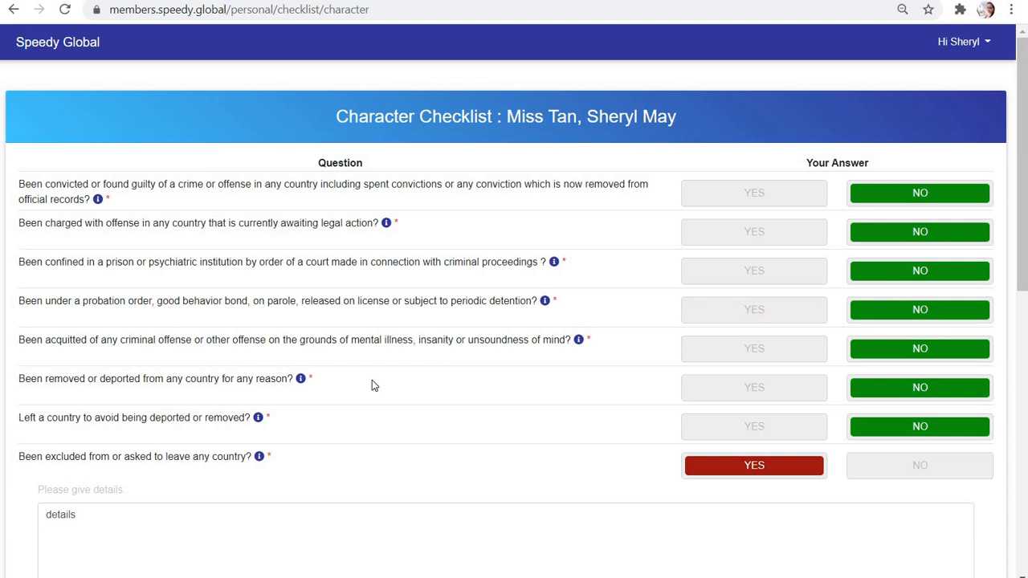
Replace the details for having been excluded from or asked to leave a country with "provide details why?"
scroll(378, 353, down, 1)
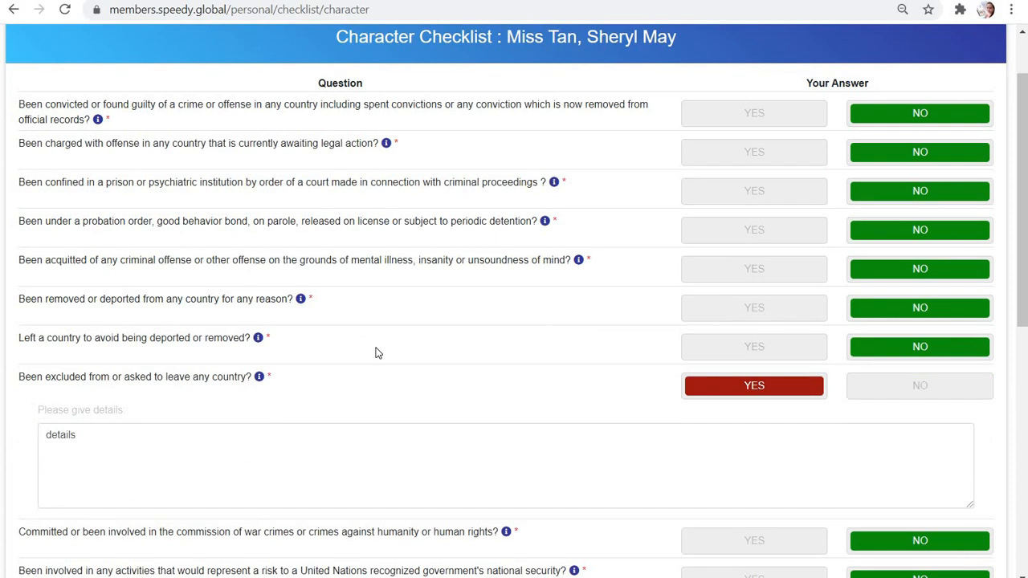
click(311, 450)
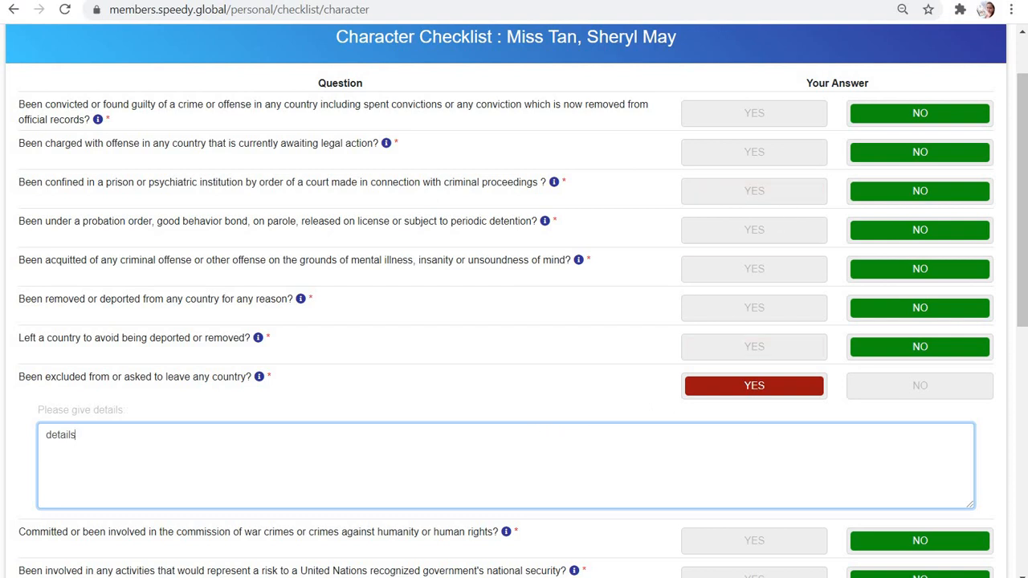
key(BackSpace)
key(BackSpace)
key(BackSpace)
key(BackSpace)
key(BackSpace)
key(BackSpace)
key(BackSpace)
text(provide details why?)
Save the Character checklist
scroll(322, 245, down, 4)
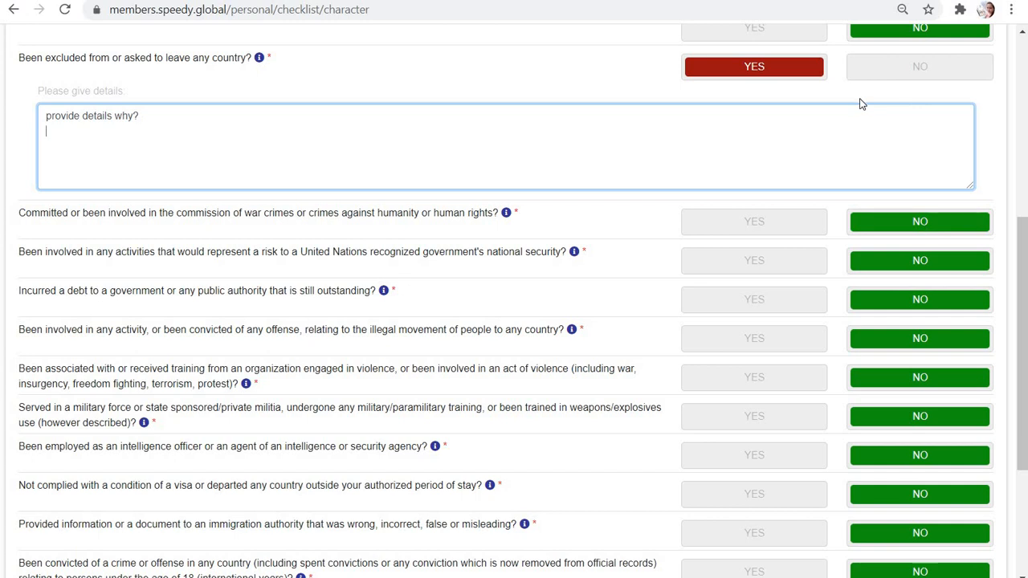
scroll(861, 103, down, 2)
scroll(813, 277, down, 1)
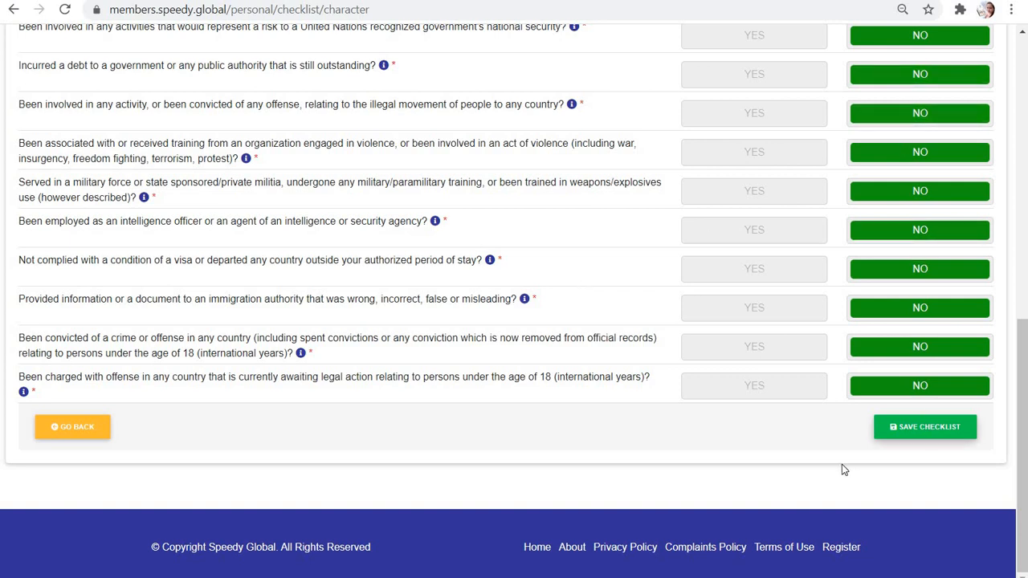
click(919, 436)
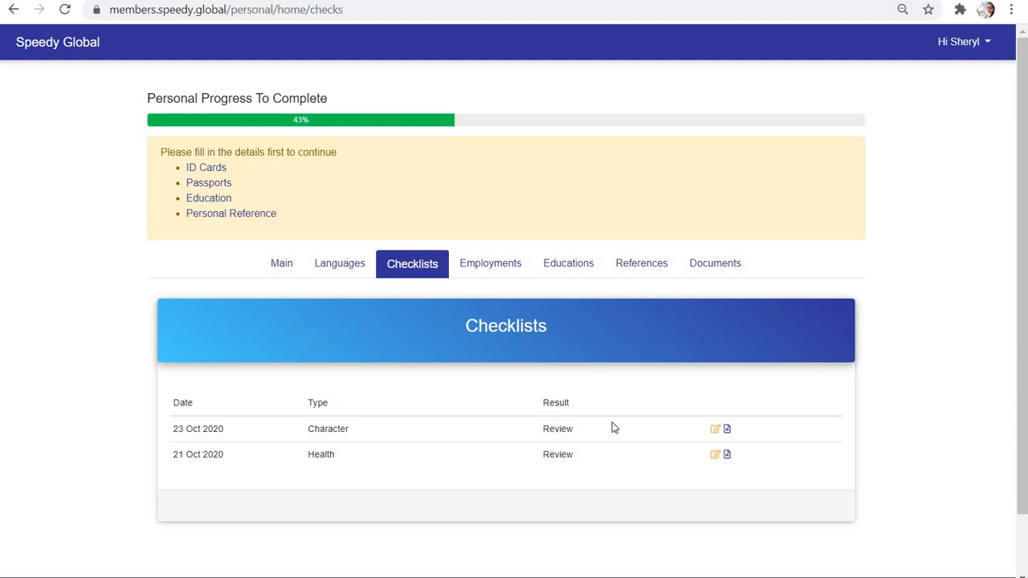
Check the Character checklist's result and view its recorded info, closing the info window when done
double_click(557, 429)
click(594, 437)
click(727, 430)
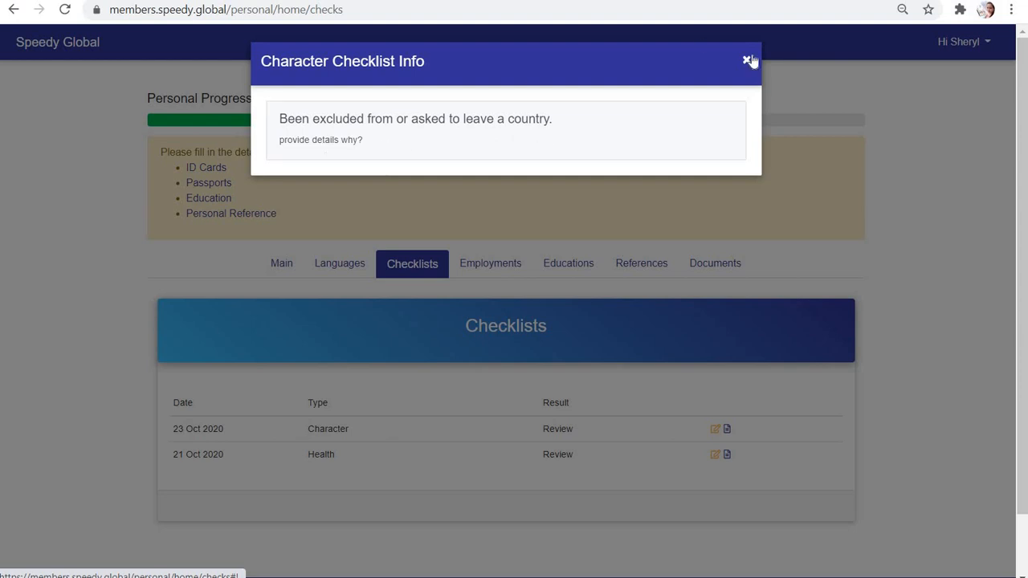
click(746, 60)
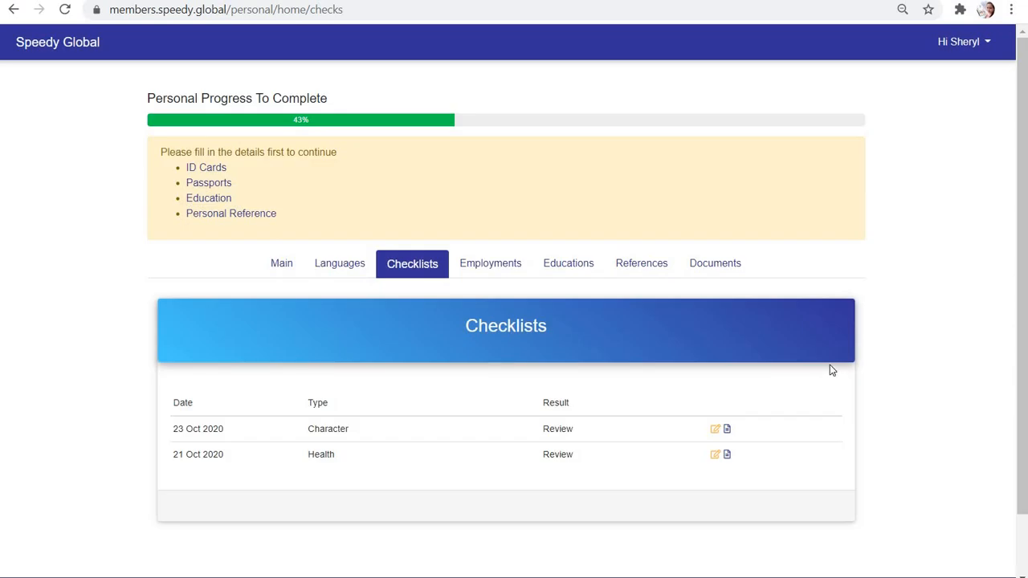
Open the Health checklist for editing and view the help for the tuberculosis question
click(715, 455)
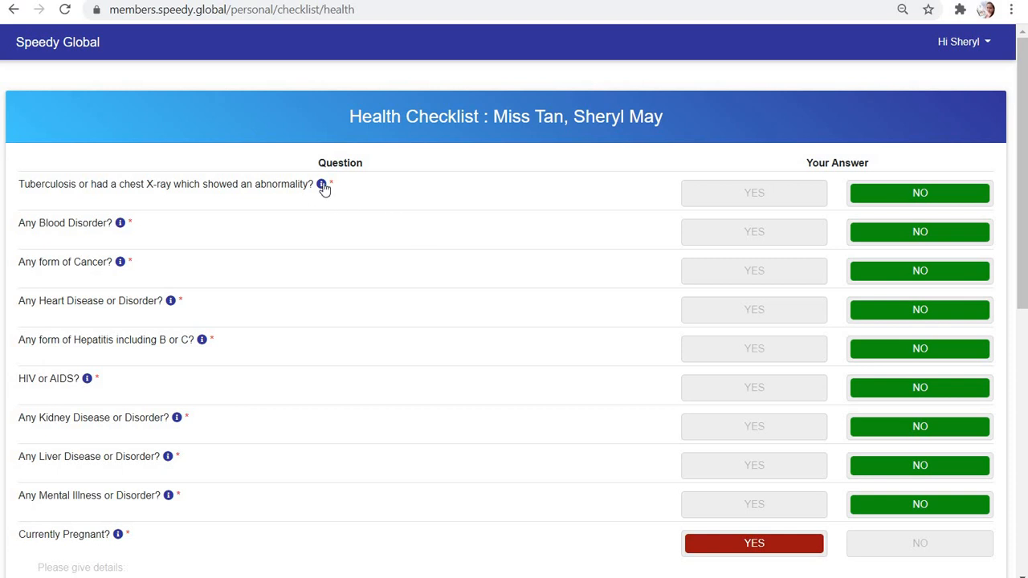
mouse_move(321, 187)
Try a Yes answer to the tuberculosis question, select its details box, and set the answer back to No
click(735, 201)
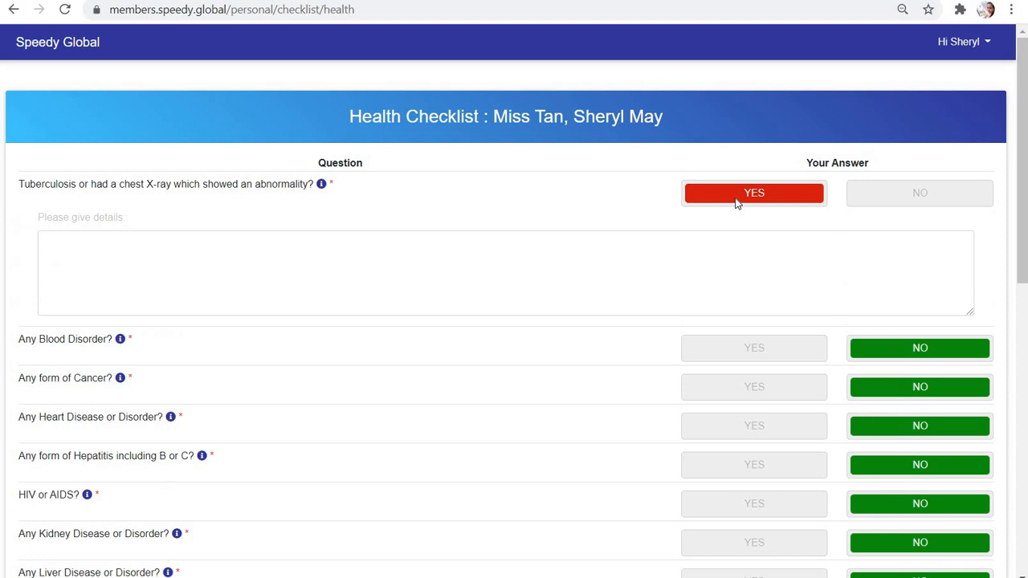
click(245, 269)
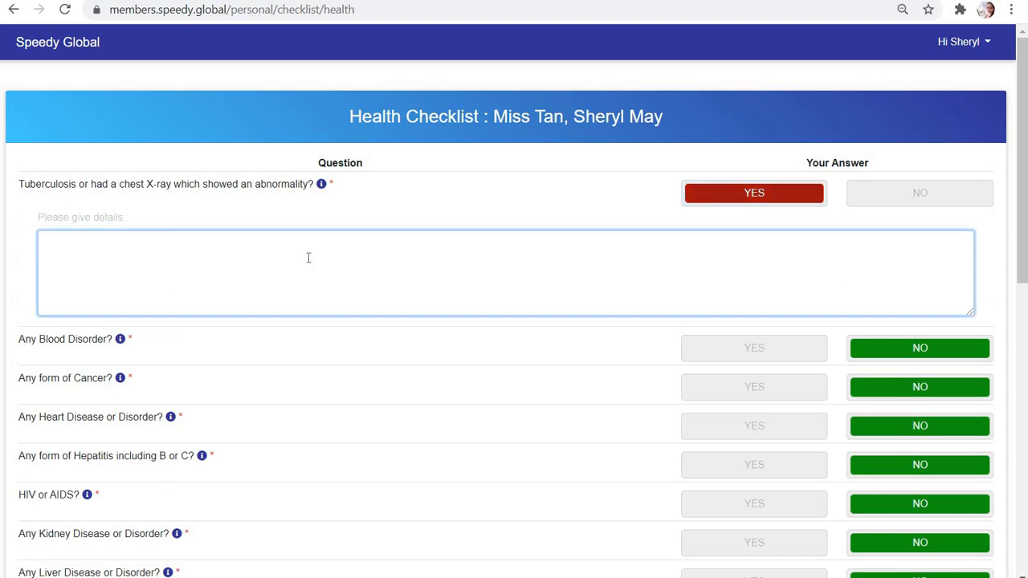
click(916, 202)
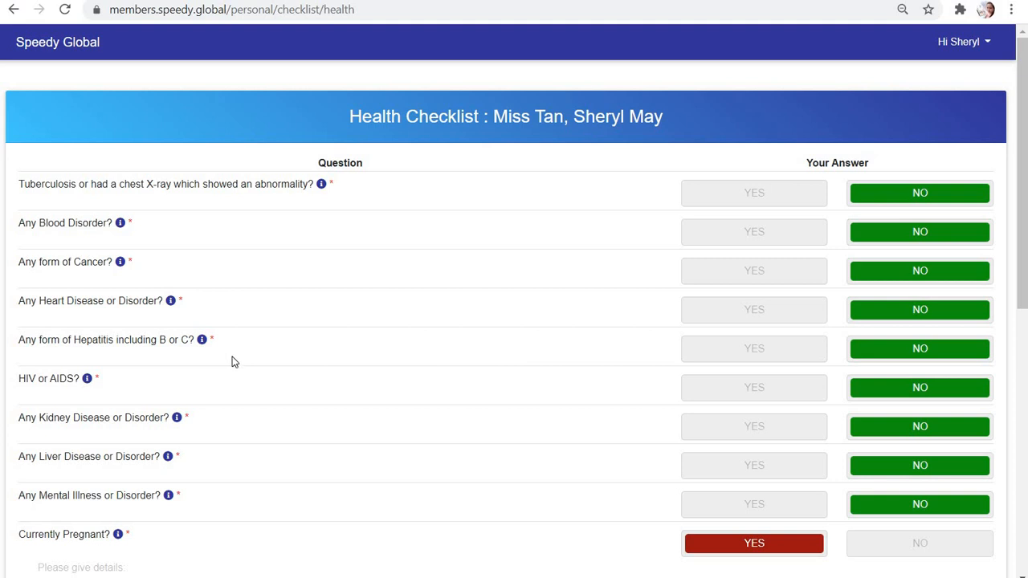
Review the answers and details given for the current pregnancy and surgery questions in the Health checklist
scroll(322, 171, down, 1)
scroll(322, 170, down, 2)
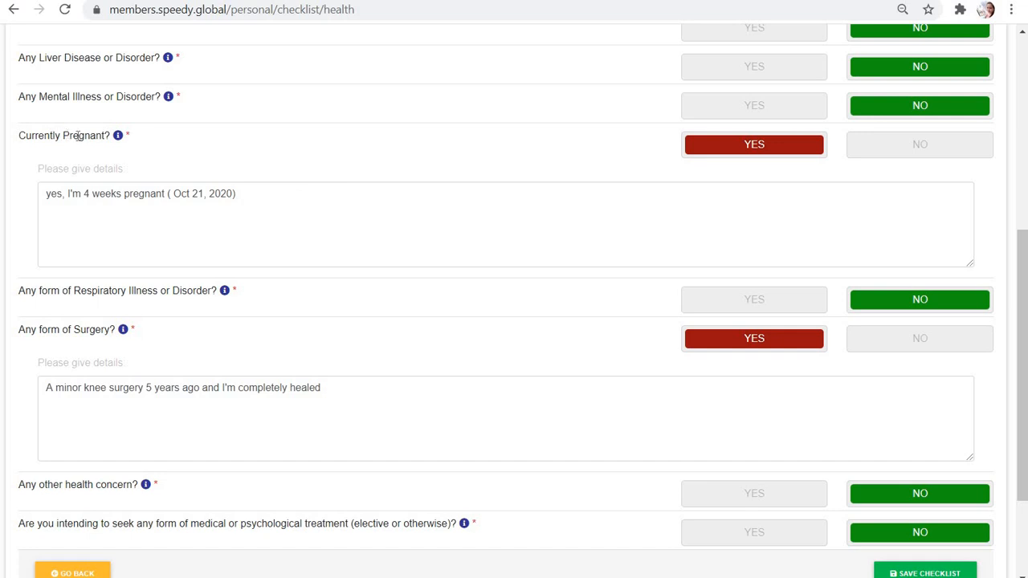
click(772, 156)
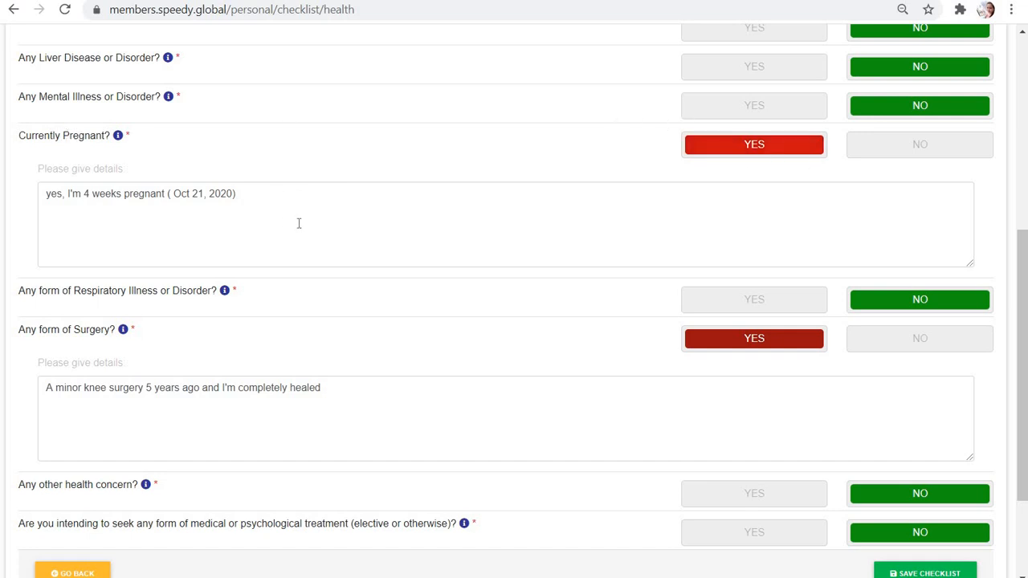
click(328, 196)
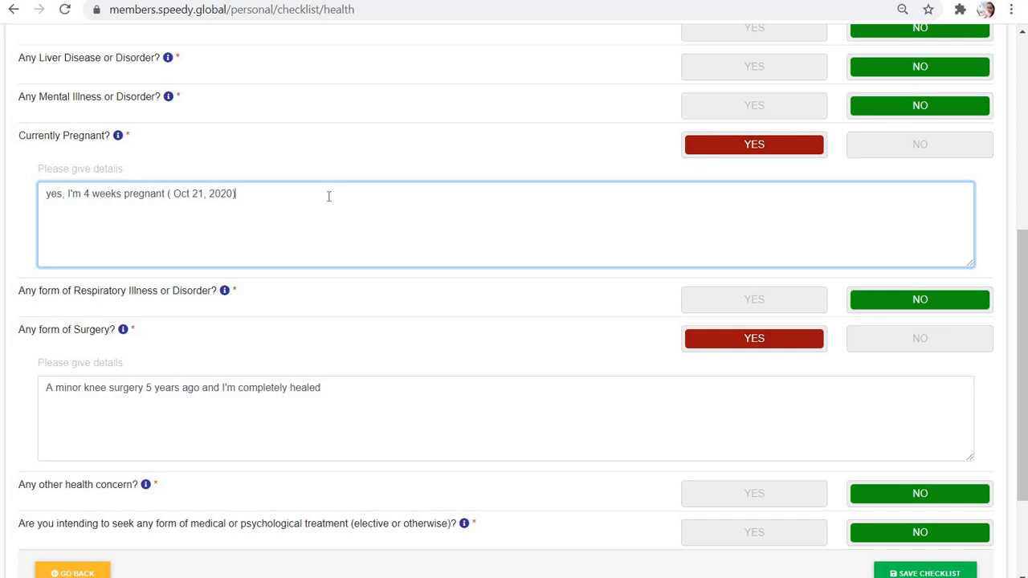
click(530, 421)
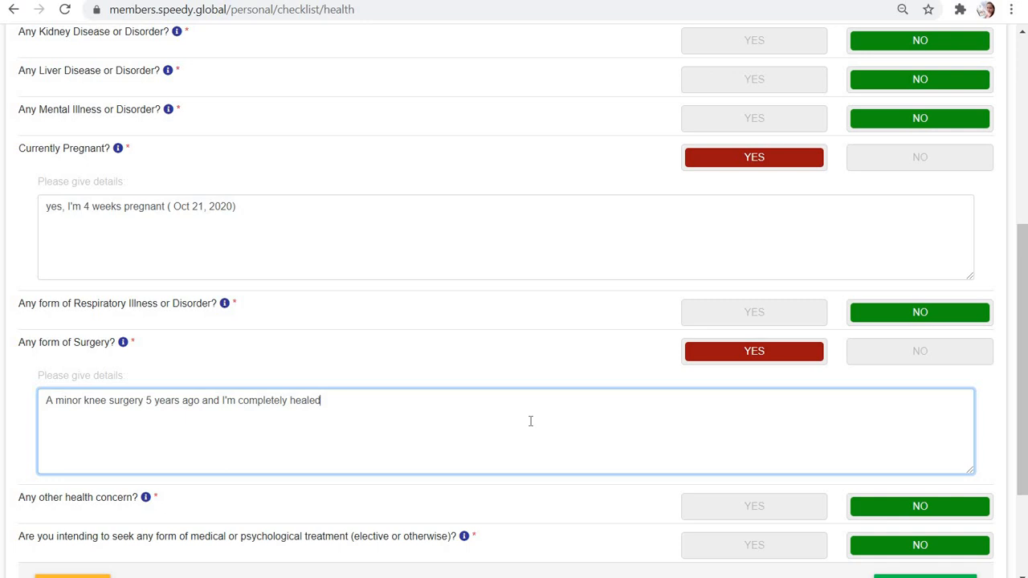
Save the Health checklist and view its recorded info from the checklist overview
scroll(843, 332, down, 3)
scroll(844, 334, up, 5)
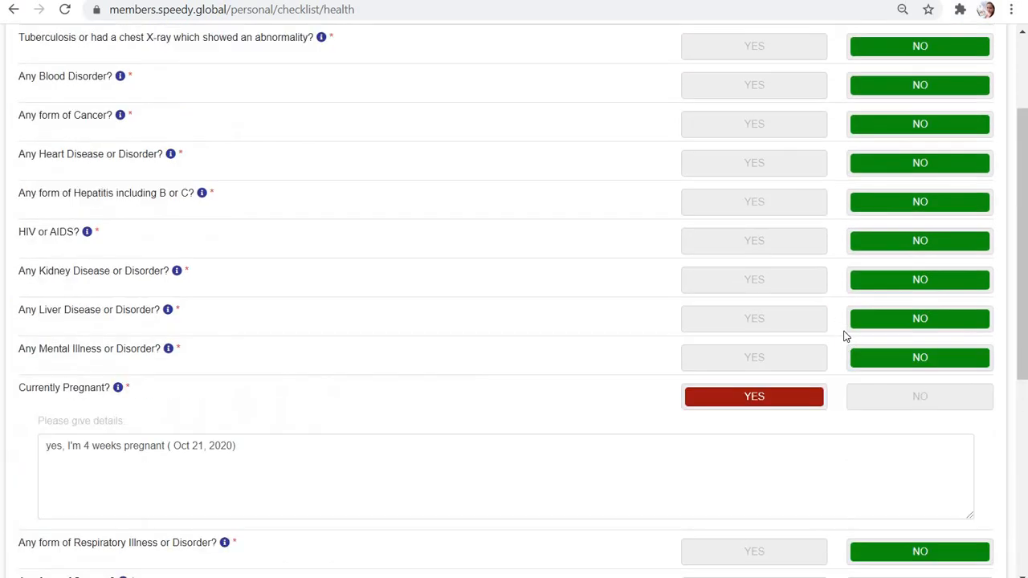
scroll(845, 335, down, 5)
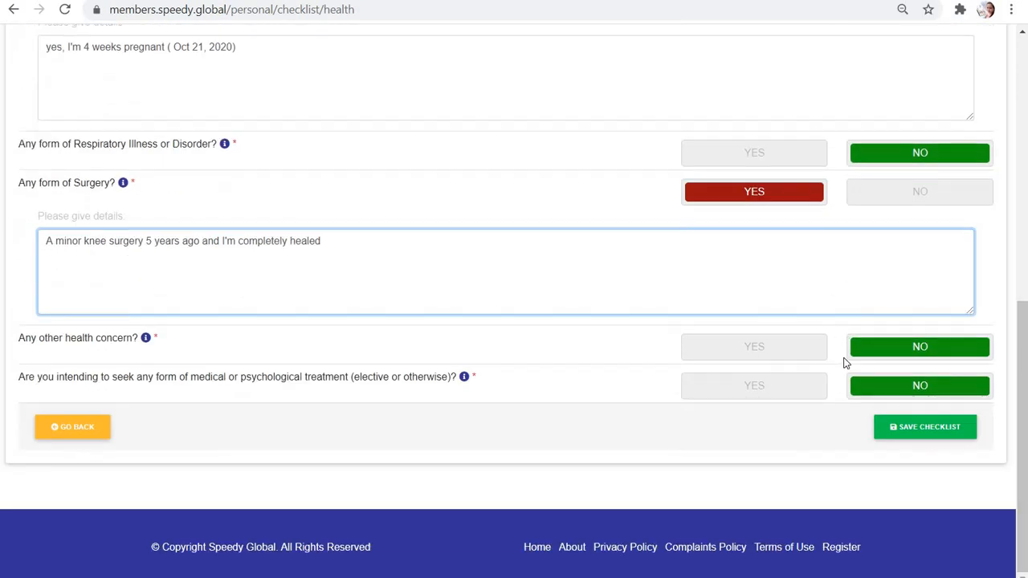
click(921, 432)
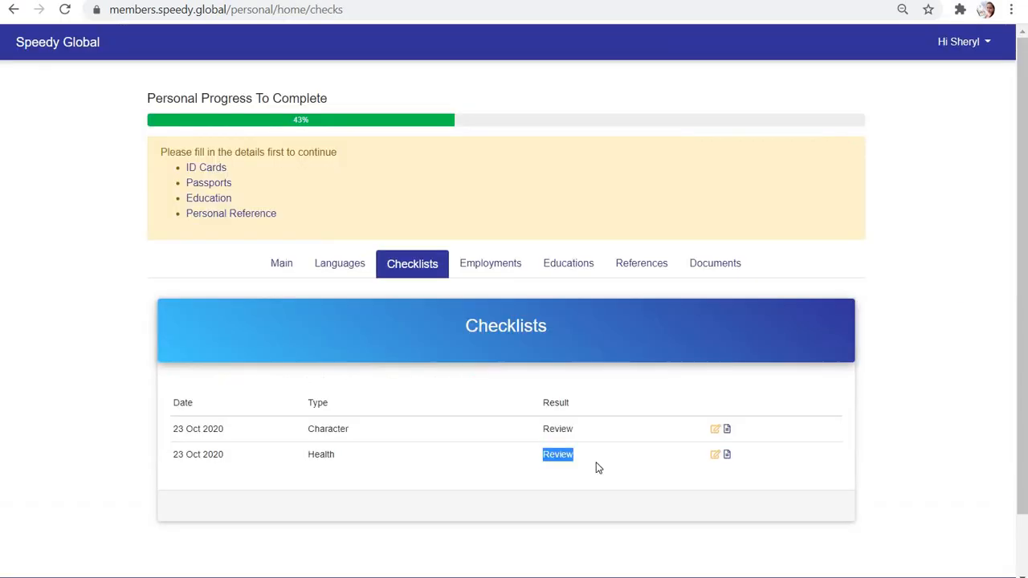
click(727, 455)
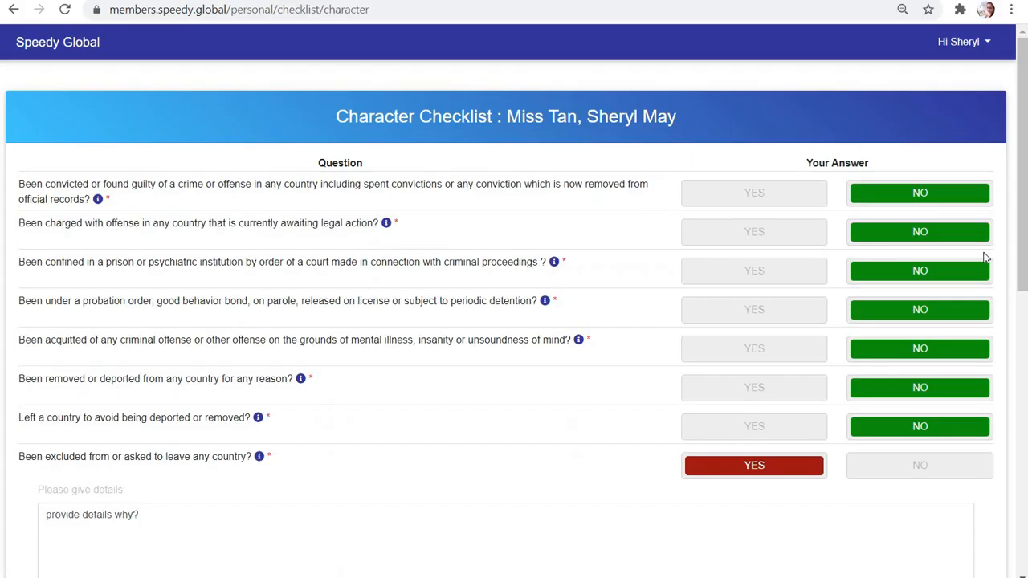
Answer No to having been excluded from or asked to leave any country, and save the Character checklist
scroll(970, 360, down, 1)
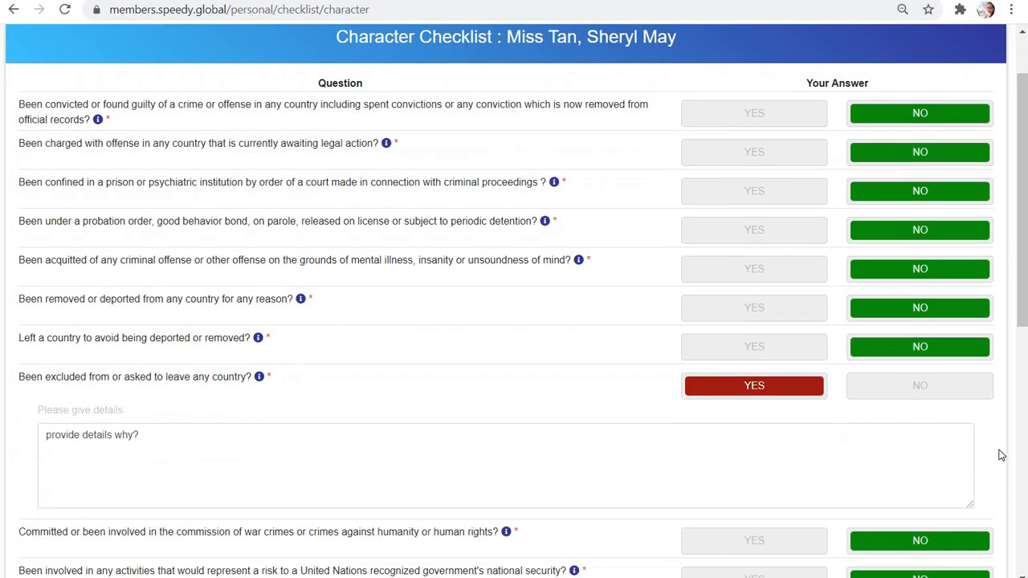
click(933, 385)
scroll(956, 450, down, 4)
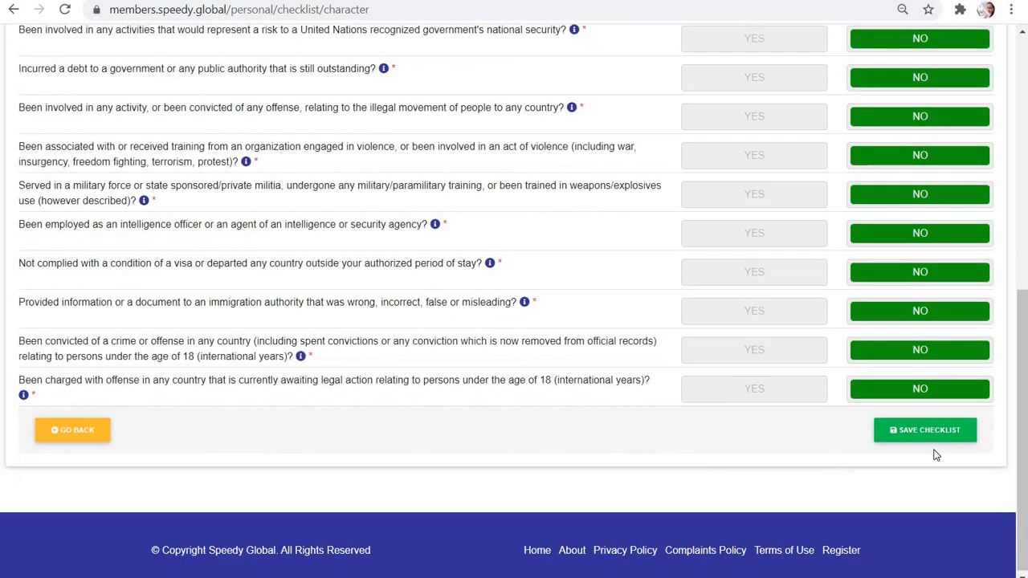
click(937, 431)
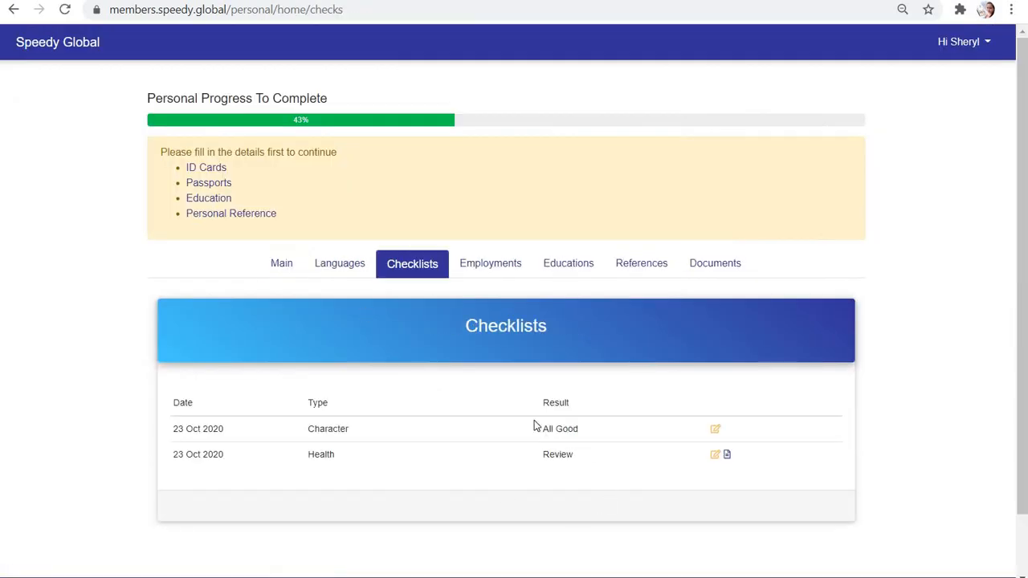
triple_click(589, 429)
click(587, 465)
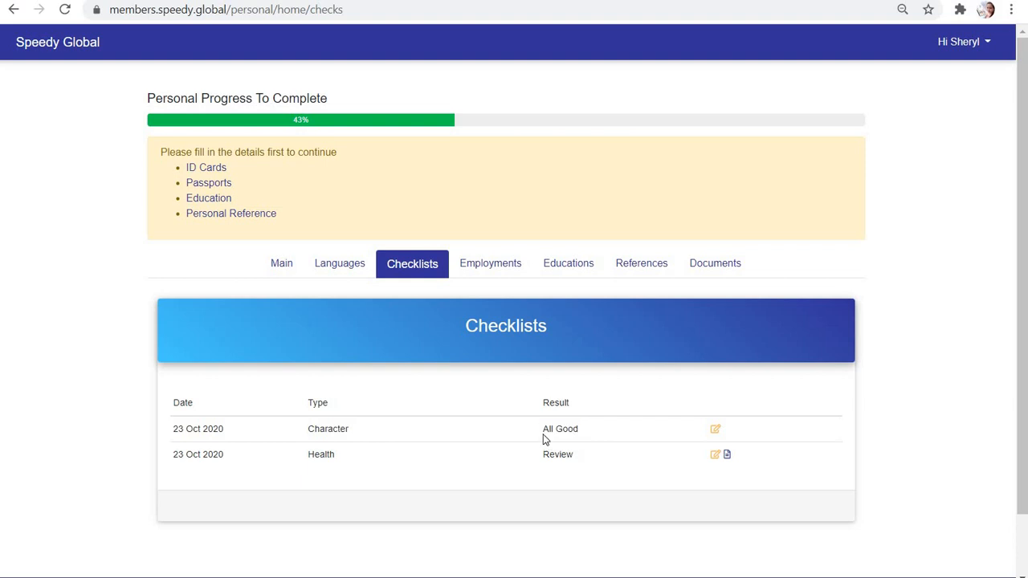